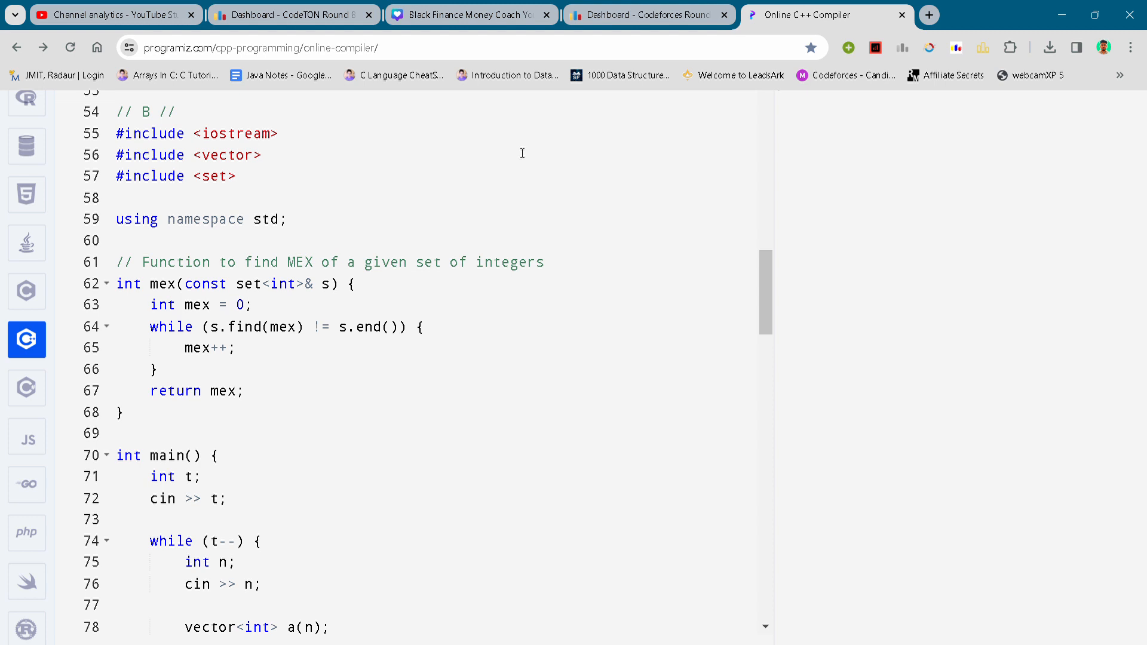
- Move the cursor through the #include <vector>, using namespace std, and mex = 0 lines to view main's loops
click(523, 155)
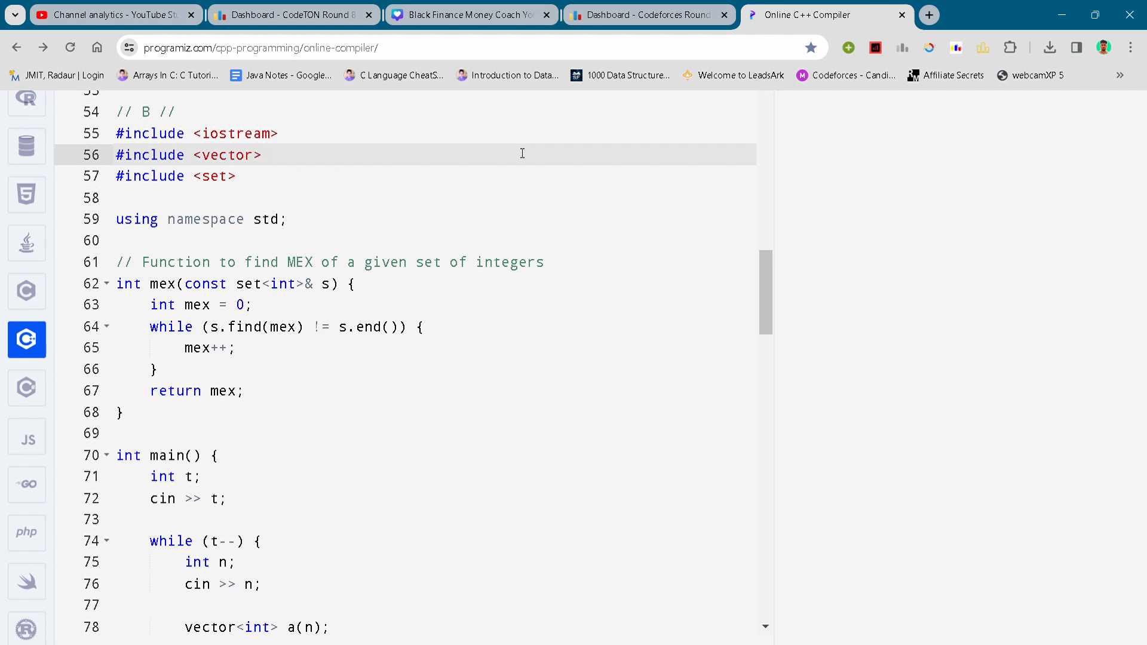
click(318, 229)
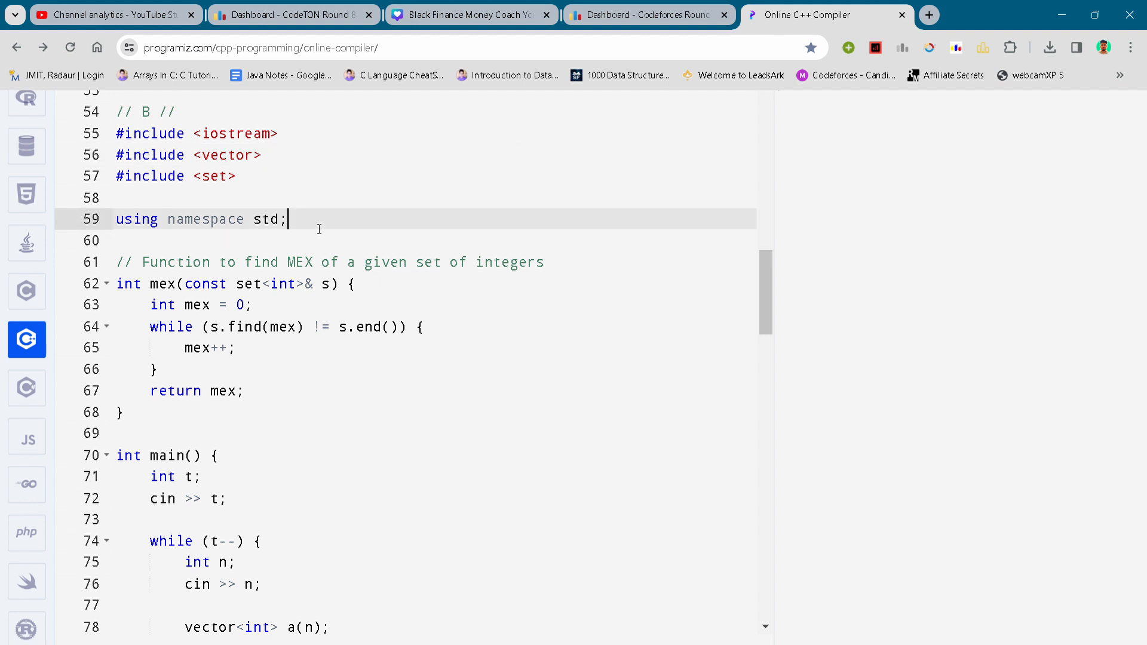
scroll(319, 230, down, 1)
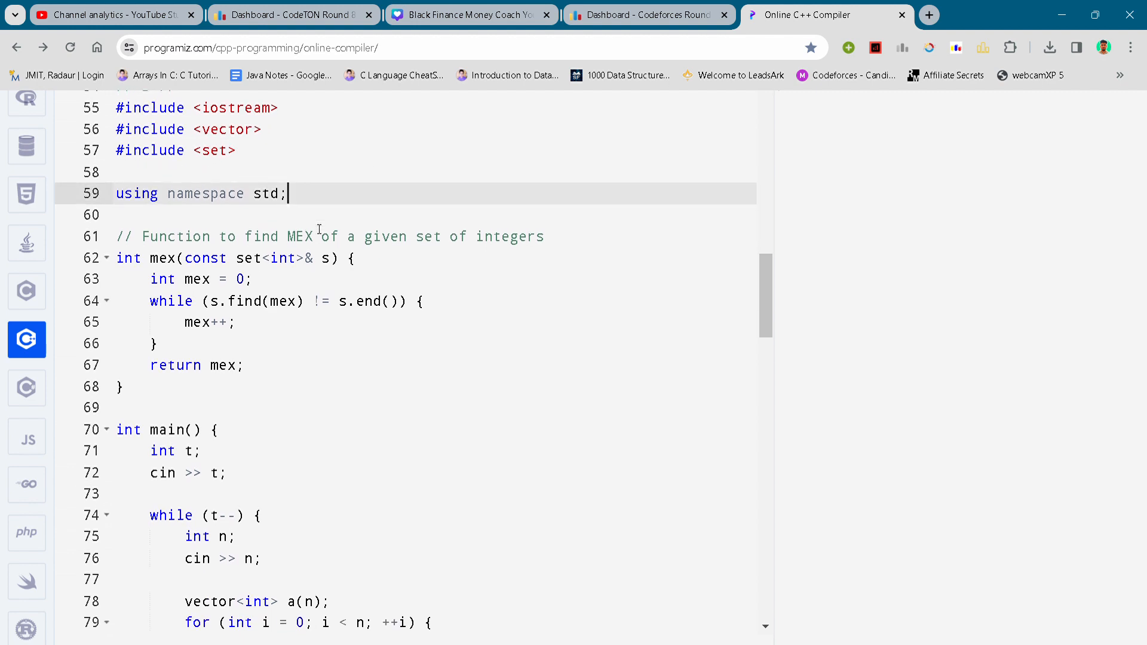
scroll(318, 230, down, 1)
click(292, 276)
scroll(292, 274, down, 1)
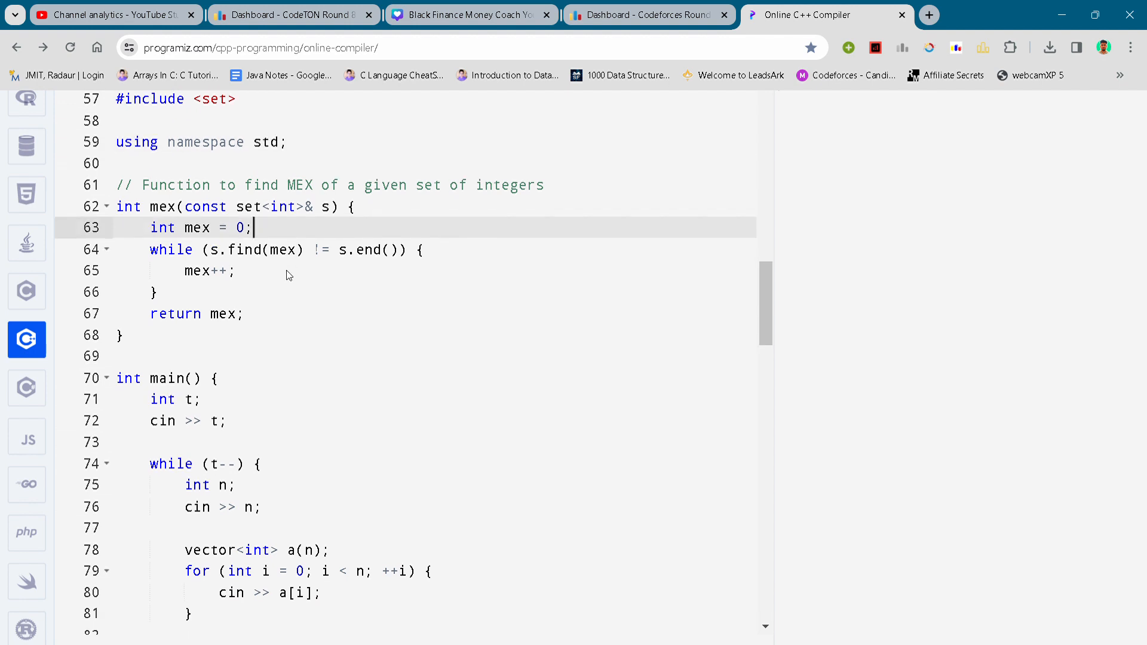
scroll(288, 274, down, 1)
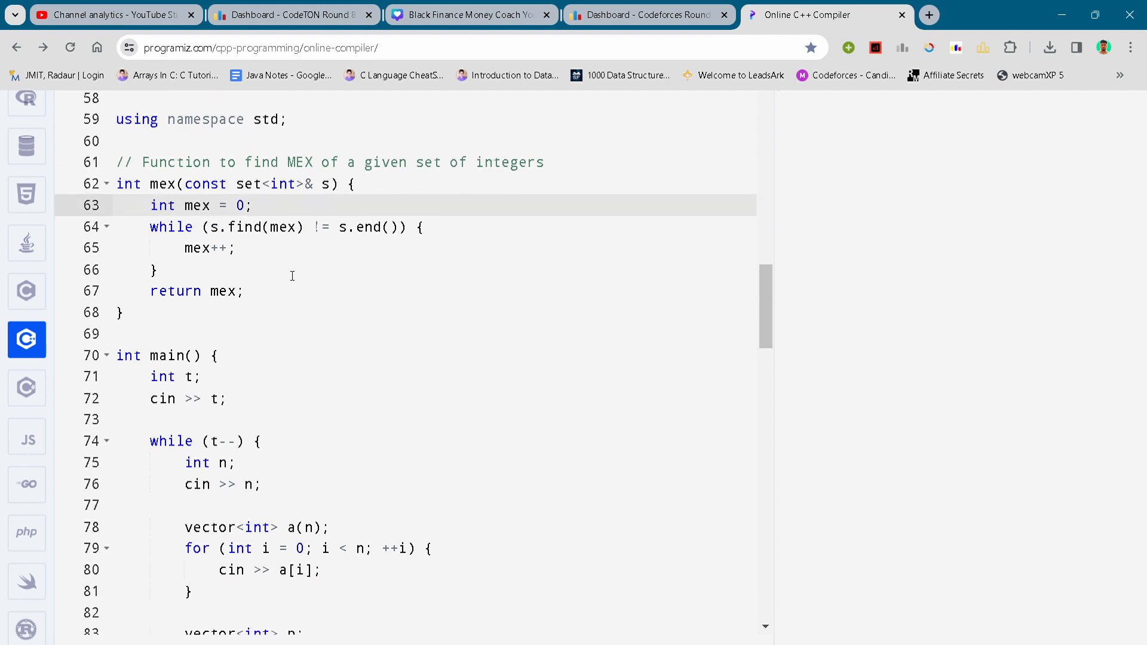
scroll(292, 276, down, 1)
scroll(292, 276, down, 1)
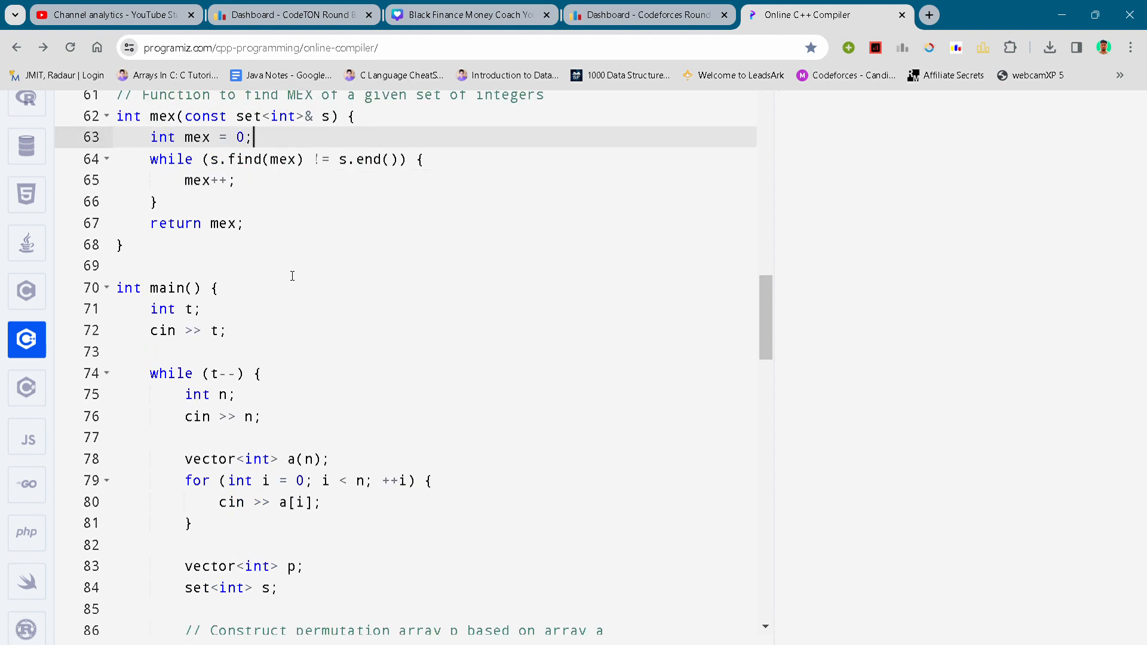
scroll(292, 277, down, 2)
scroll(292, 276, down, 1)
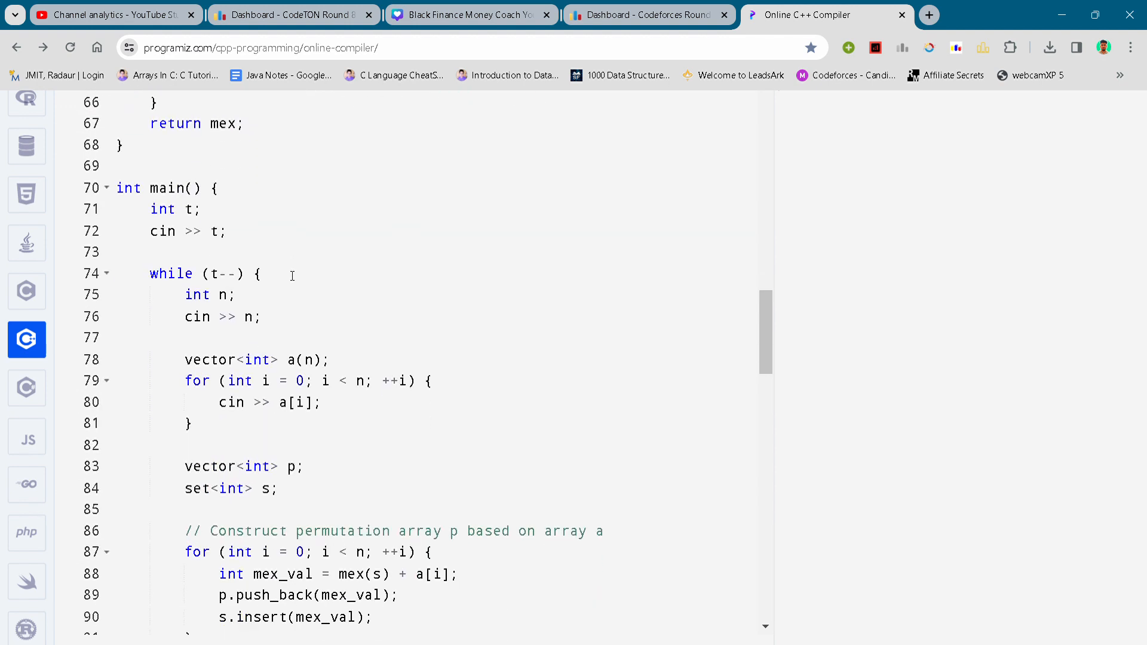
scroll(292, 276, down, 1)
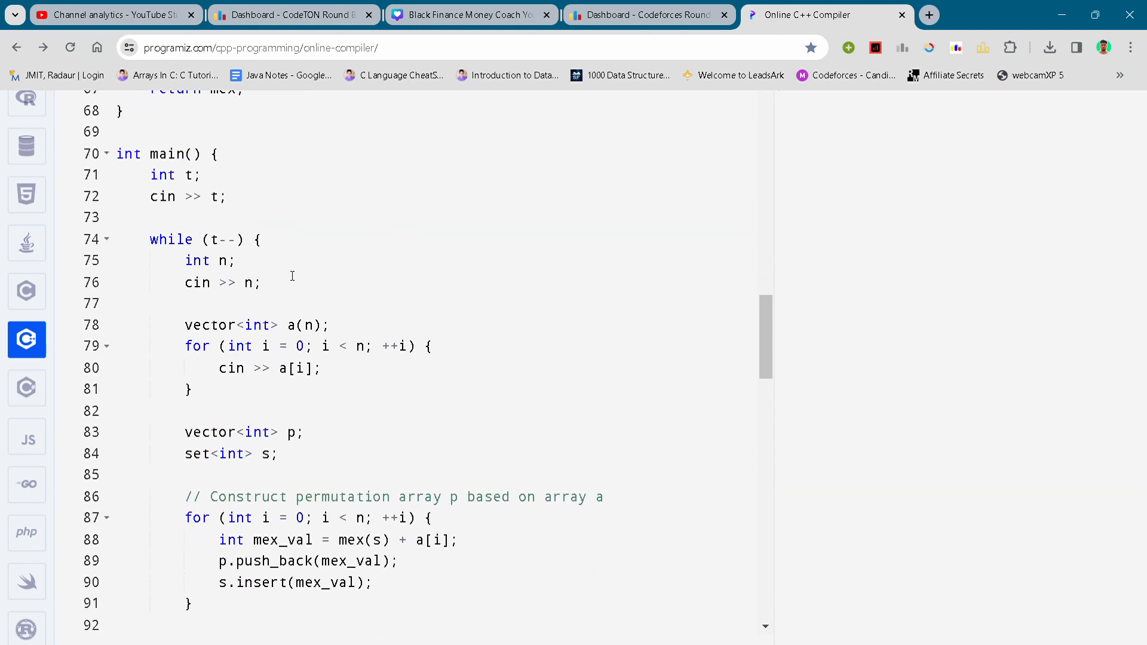
scroll(292, 276, down, 1)
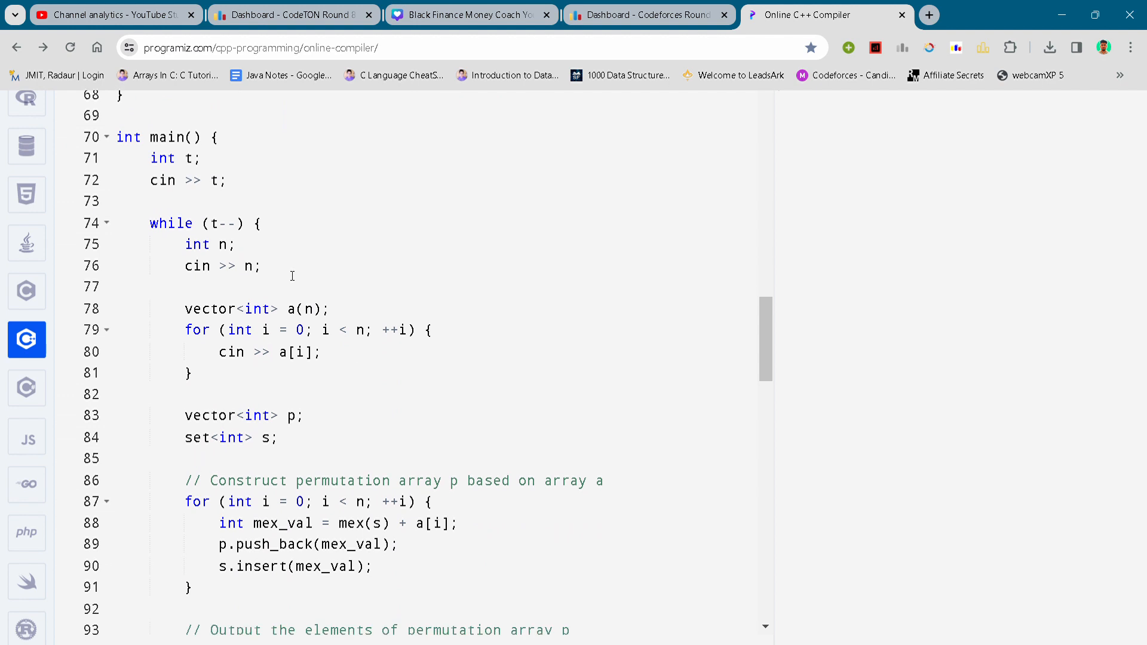
scroll(293, 276, down, 2)
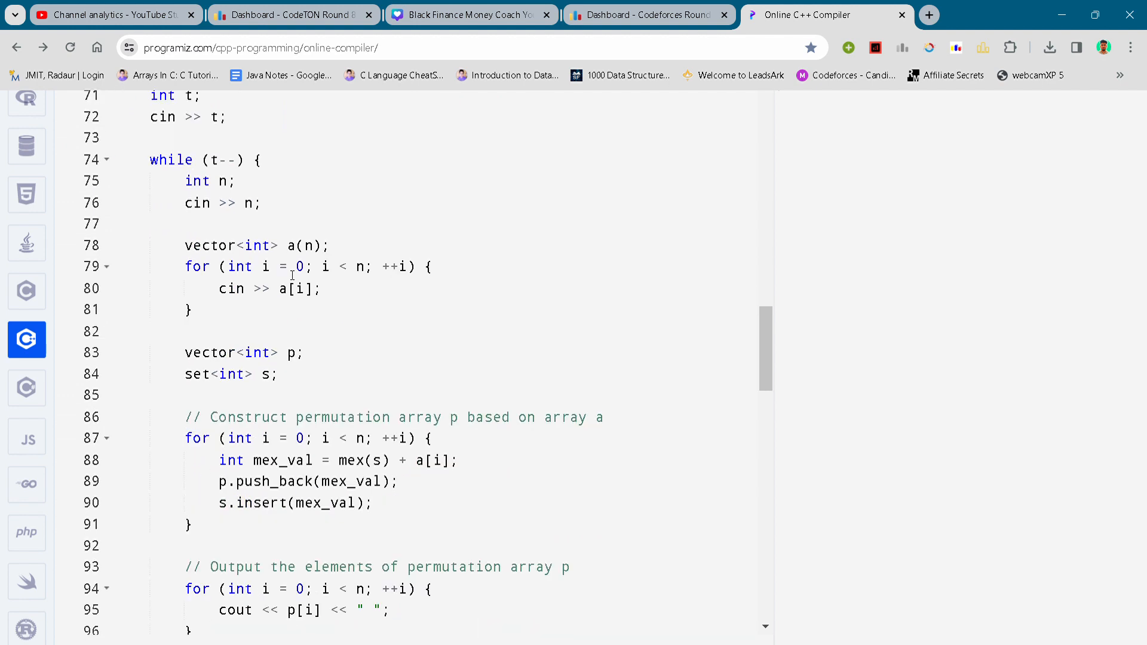
scroll(292, 276, down, 2)
scroll(292, 276, down, 1)
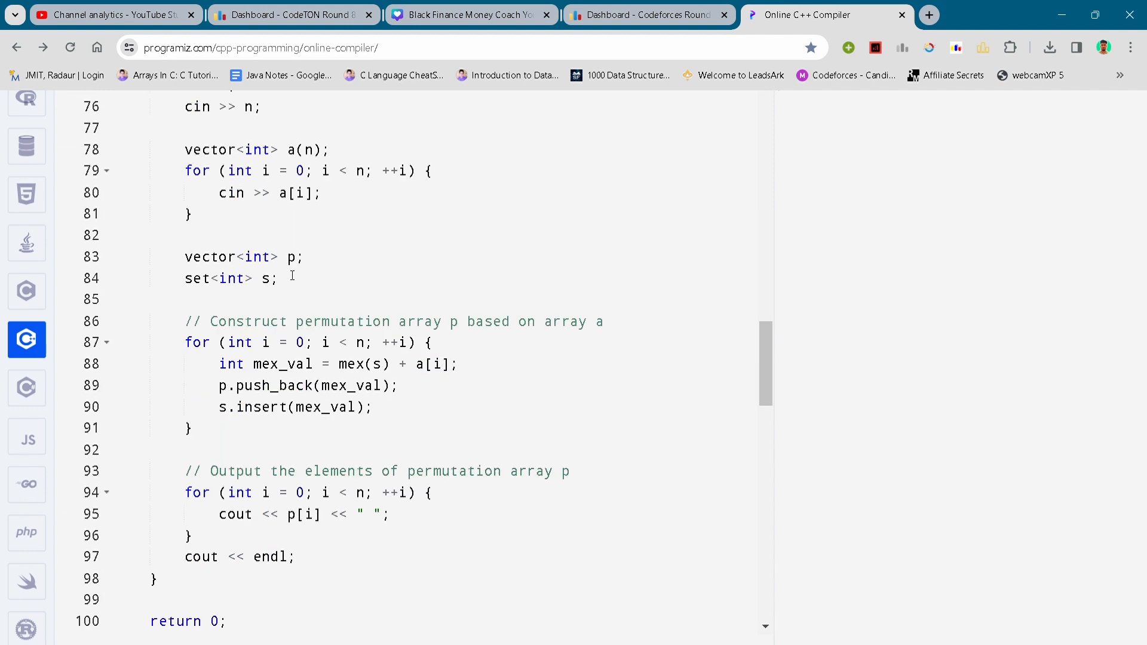
scroll(292, 276, down, 1)
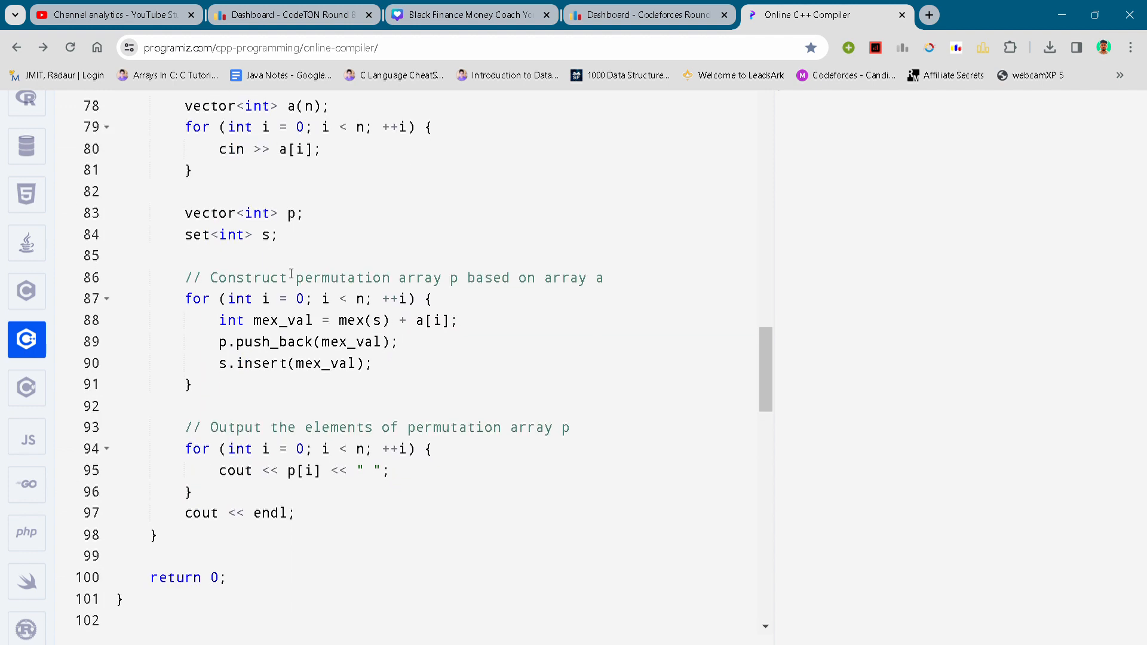
scroll(292, 274, up, 2)
scroll(291, 273, up, 2)
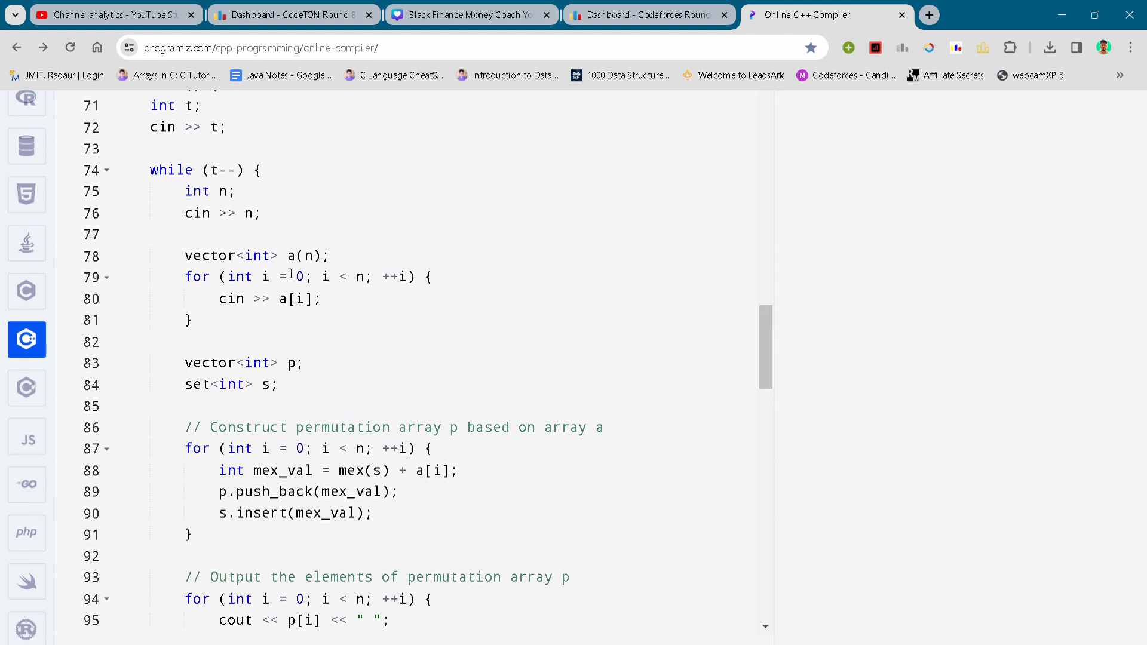
scroll(292, 273, up, 1)
scroll(292, 274, up, 2)
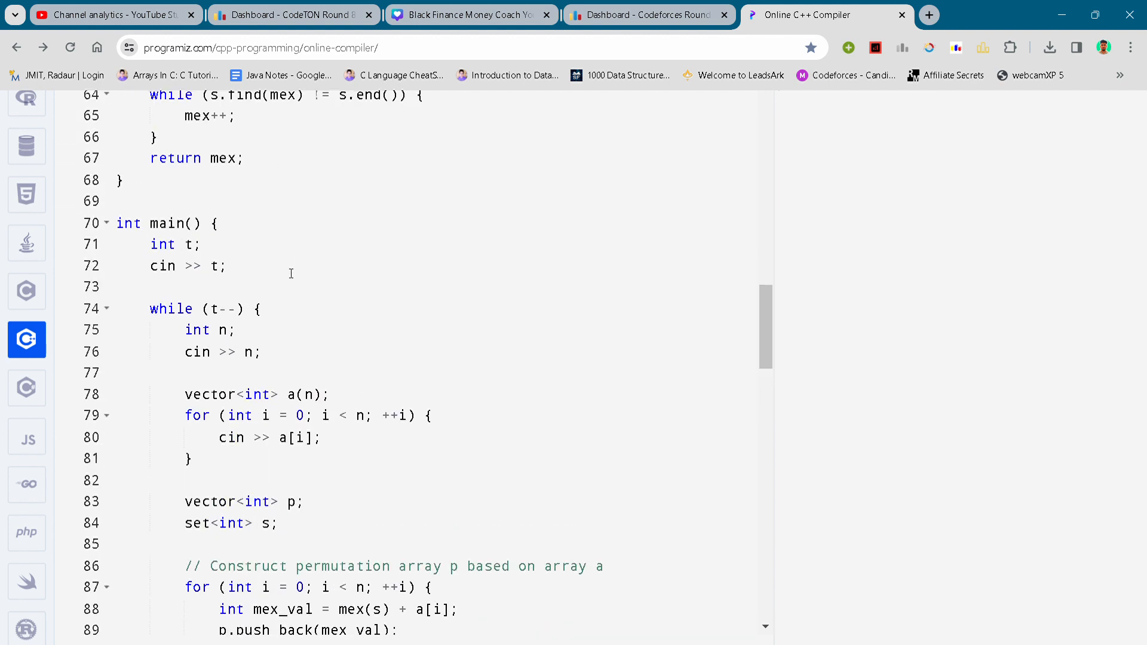
scroll(291, 273, up, 2)
scroll(292, 274, up, 1)
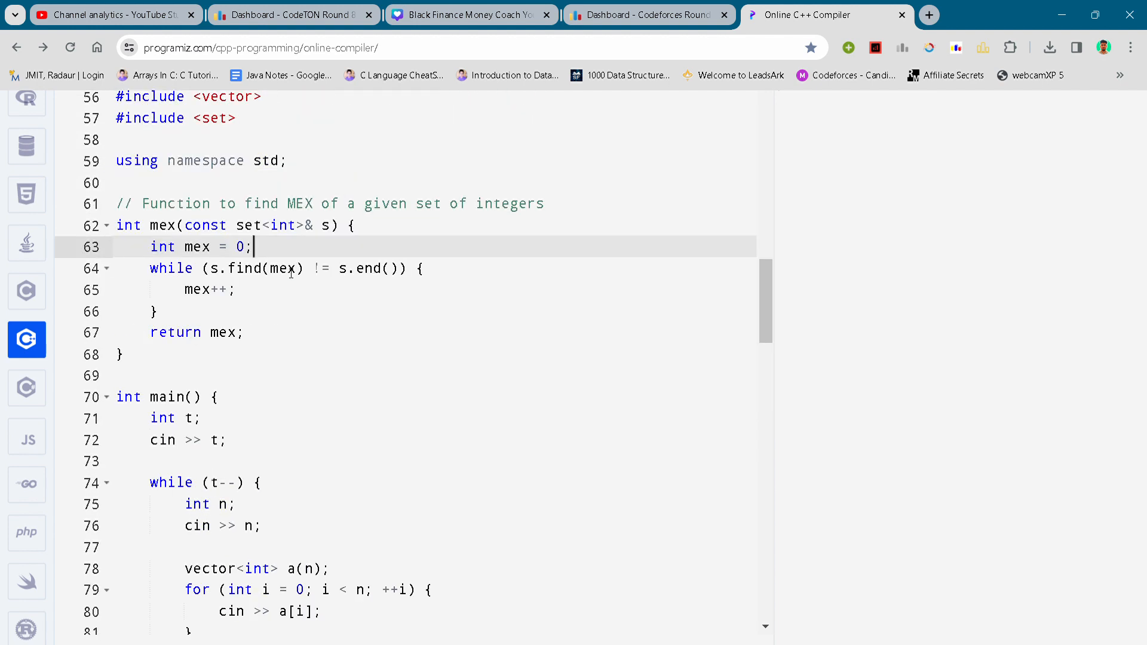
scroll(291, 273, up, 1)
scroll(291, 274, up, 1)
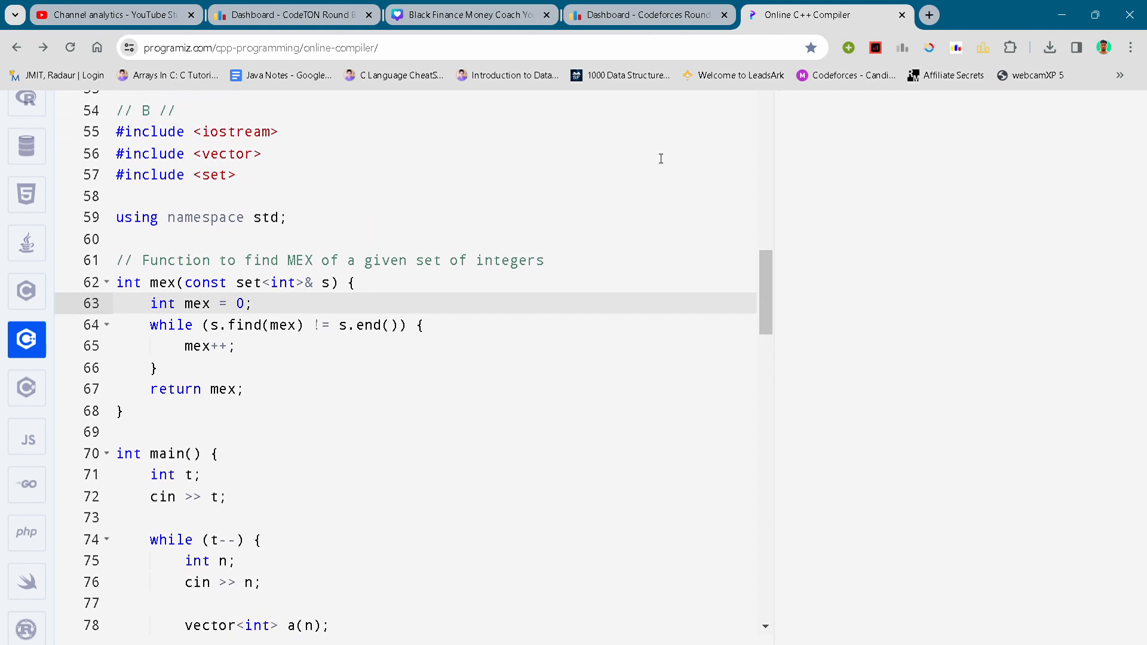